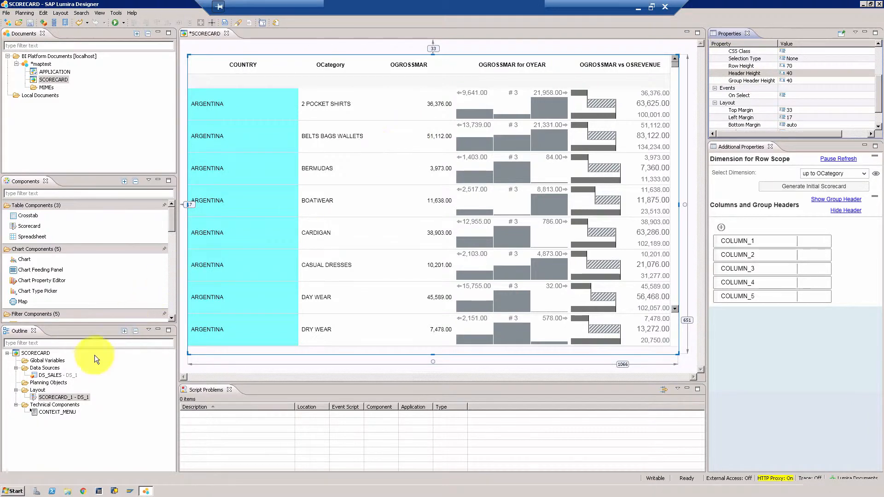
Open the initial view of the DS_SALES data source and scroll through its measure columns before closing it
{"action": "right_click", "coordinate": [48, 375]}
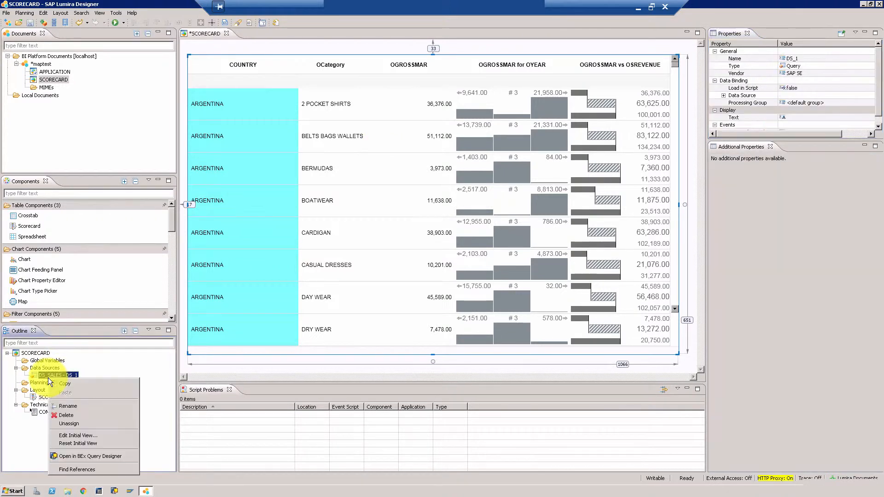
{"action": "left_click", "coordinate": [81, 435]}
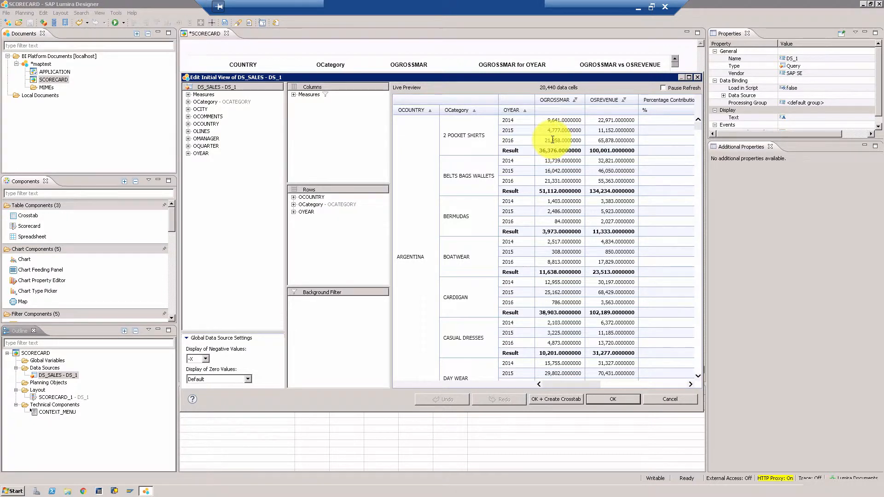
{"action": "left_click_drag", "start_coordinate": [571, 385], "coordinate": [642, 382]}
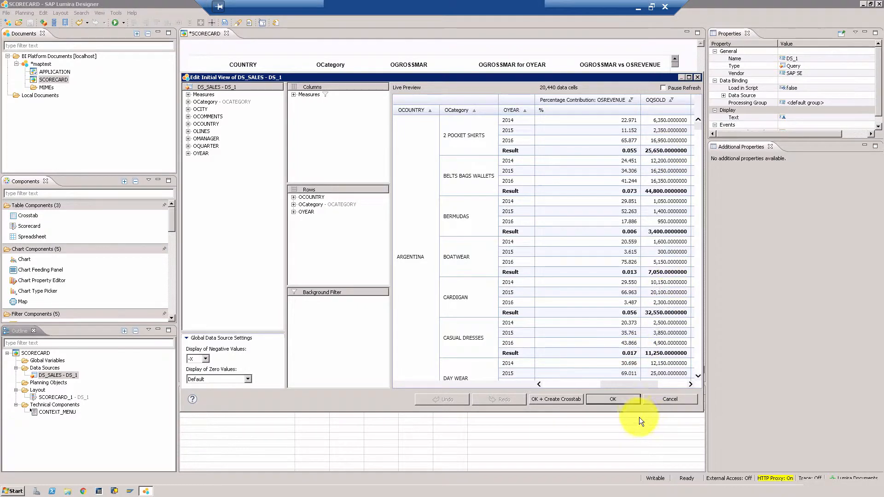
{"action": "left_click", "coordinate": [629, 402]}
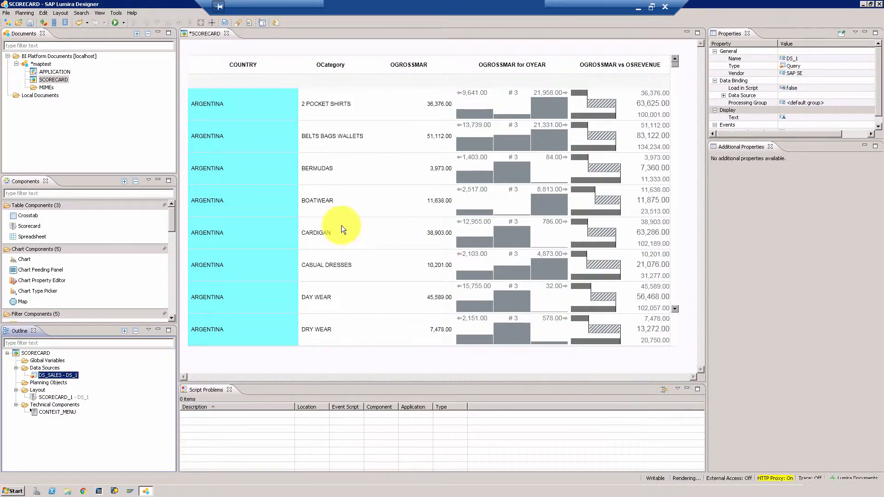
Select the scorecard's COLUMN_3 definition and set its header text to QSOLD
{"action": "left_click", "coordinate": [374, 222]}
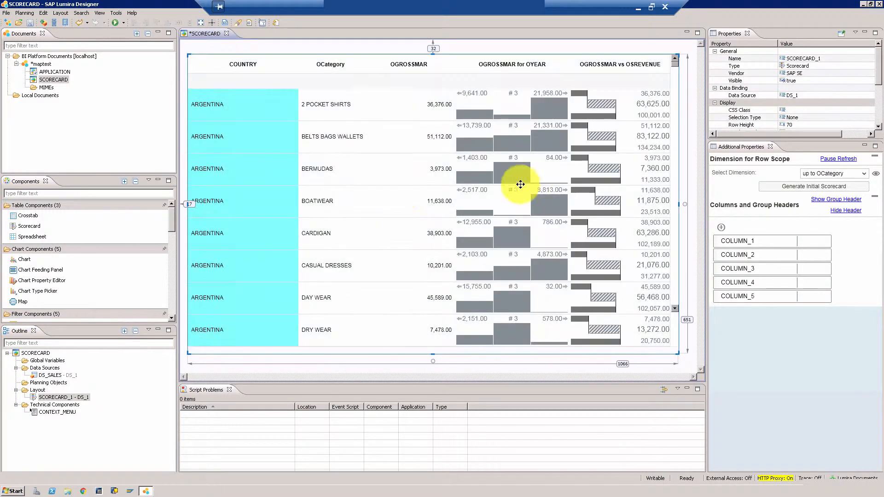
{"action": "left_click", "coordinate": [761, 268]}
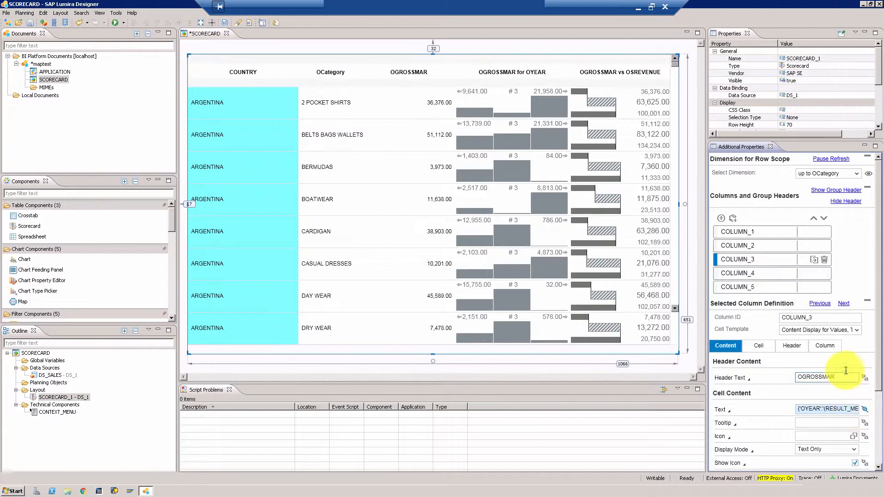
{"action": "left_click", "coordinate": [807, 381]}
{"action": "double_click", "coordinate": [807, 382]}
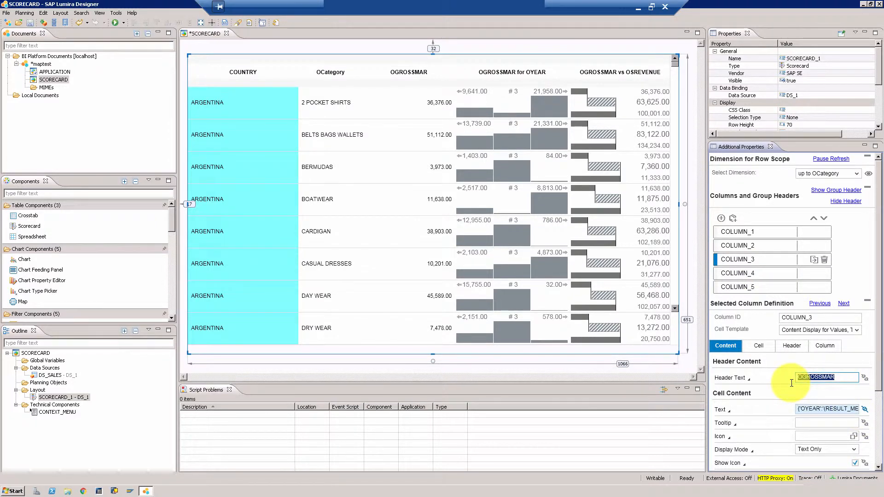
{"action": "type", "text": "QSO"}
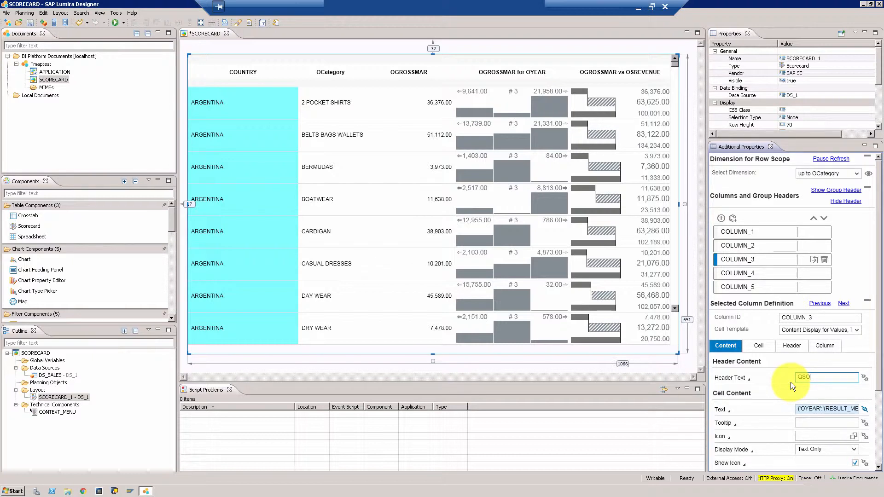
{"action": "type", "text": "LD"}
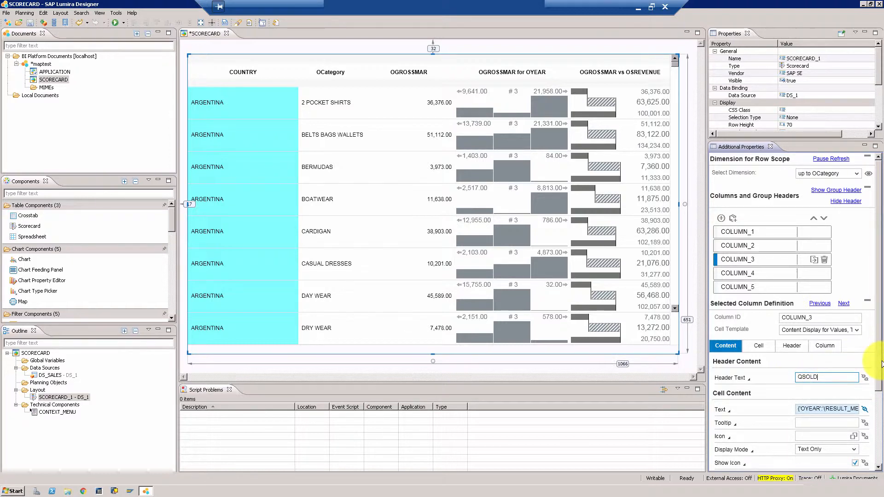
Change COLUMN_3's cell template to Comparison Chart, Fraction Pie
{"action": "left_click_drag", "start_coordinate": [880, 366], "coordinate": [881, 462]}
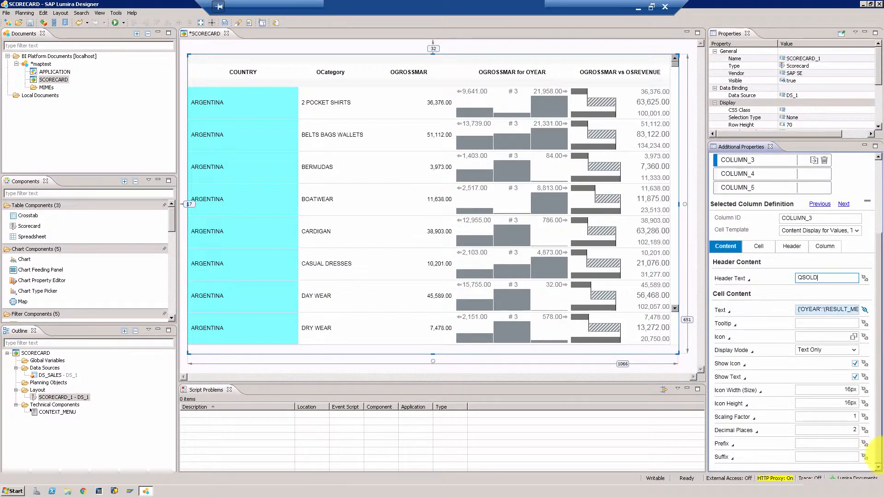
{"action": "left_click", "coordinate": [858, 230]}
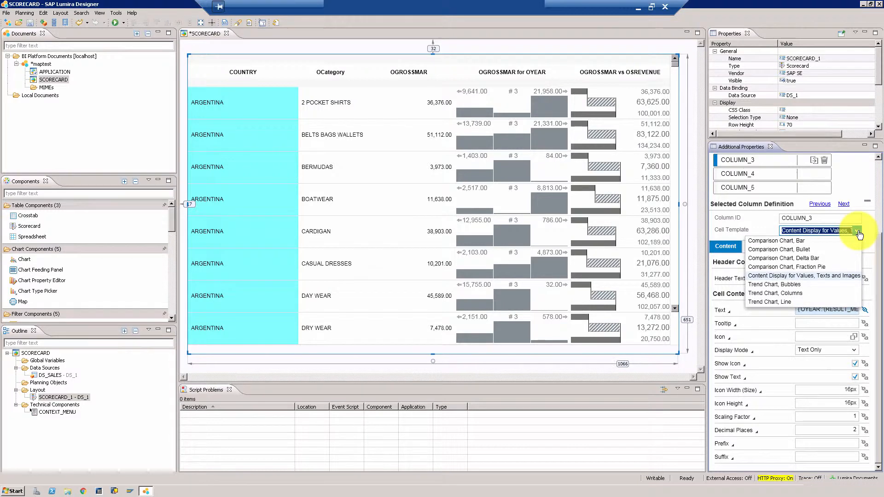
{"action": "left_click", "coordinate": [804, 267]}
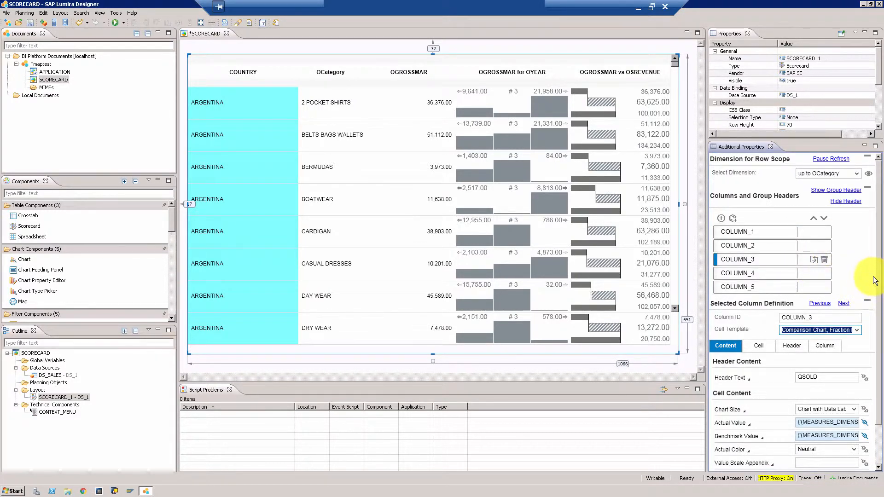
Bind the Actual Value to a single data cell, picking the 2016 OQSOLD cell of 2 POCKET SHIRTS
{"action": "scroll", "coordinate": [873, 321], "scroll_direction": "down", "scroll_amount": 1}
{"action": "scroll", "coordinate": [873, 321], "scroll_direction": "down", "scroll_amount": 2}
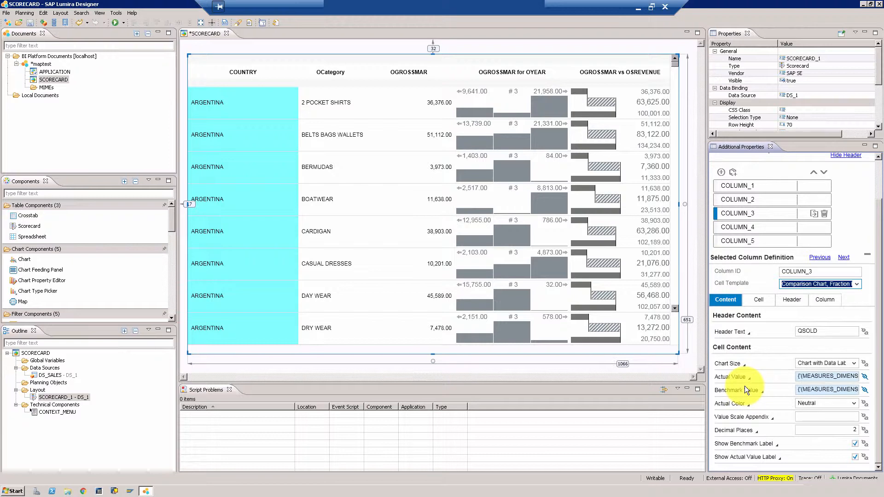
{"action": "left_click", "coordinate": [863, 378]}
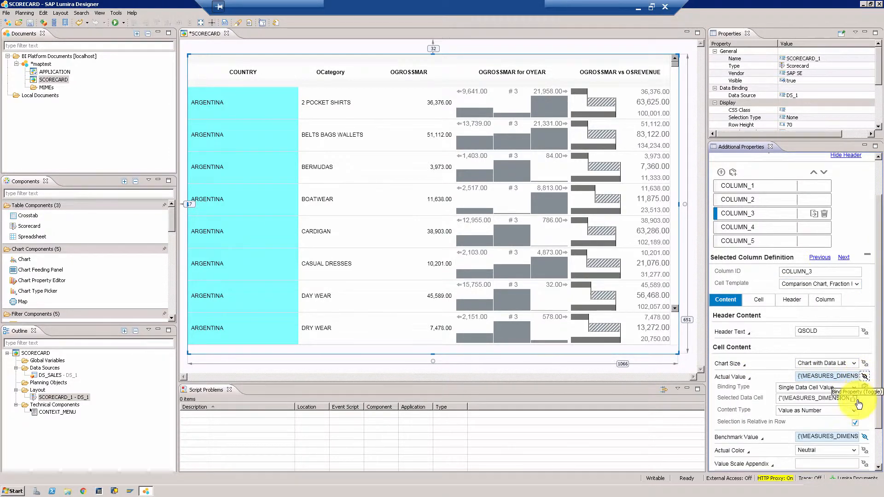
{"action": "left_click", "coordinate": [854, 400]}
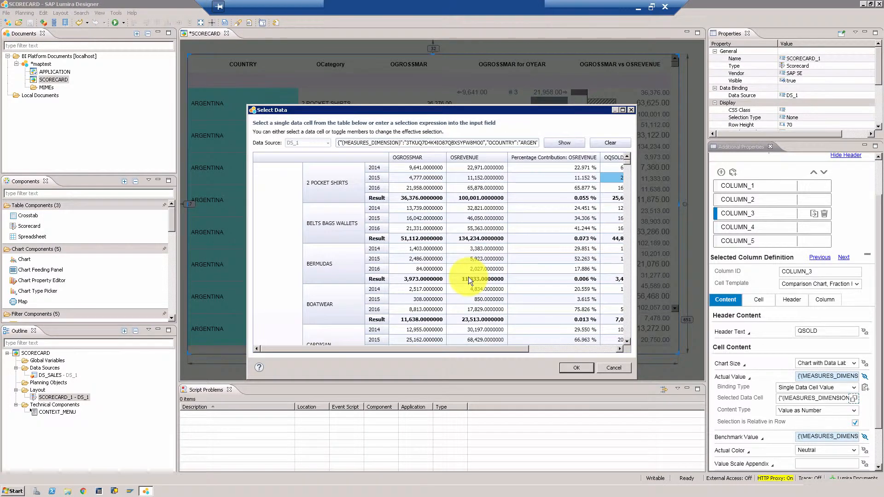
{"action": "left_click_drag", "start_coordinate": [458, 346], "coordinate": [603, 347]}
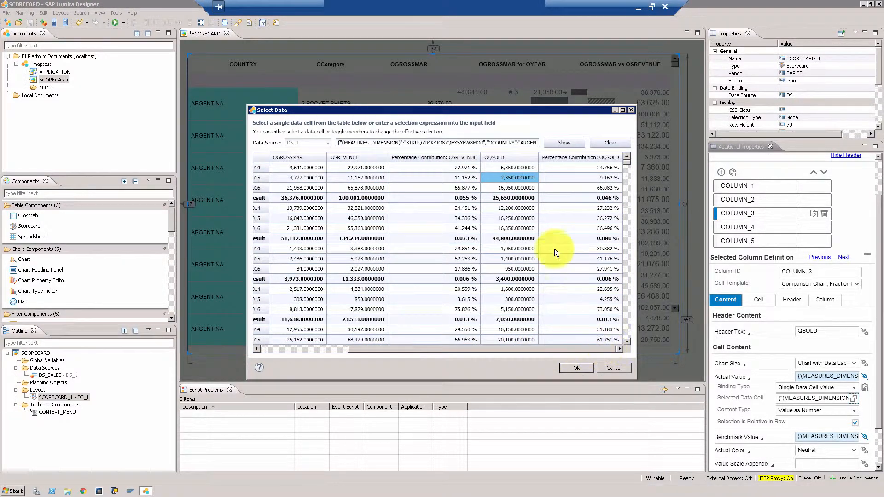
{"action": "left_click", "coordinate": [511, 188]}
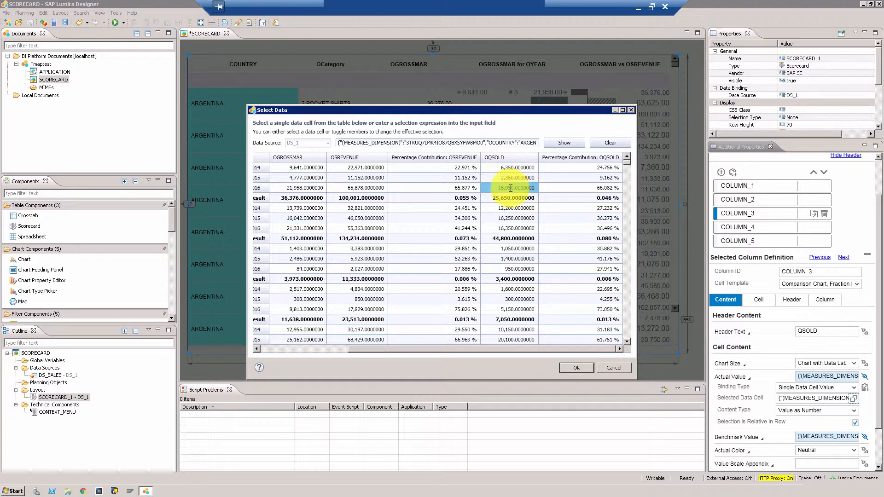
{"action": "left_click", "coordinate": [569, 368]}
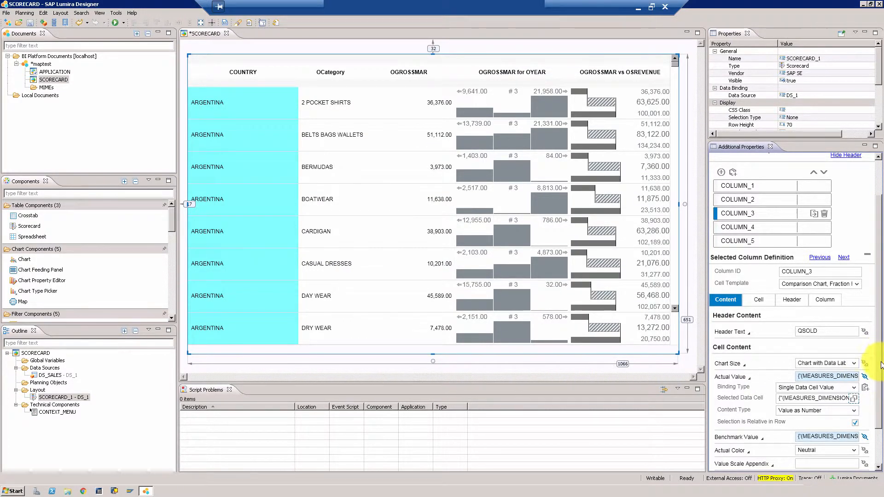
Bind the Benchmark Value to a single data cell, picking the OQSOLD Result cell of 2 POCKET SHIRTS
{"action": "left_click_drag", "start_coordinate": [881, 370], "coordinate": [881, 397]}
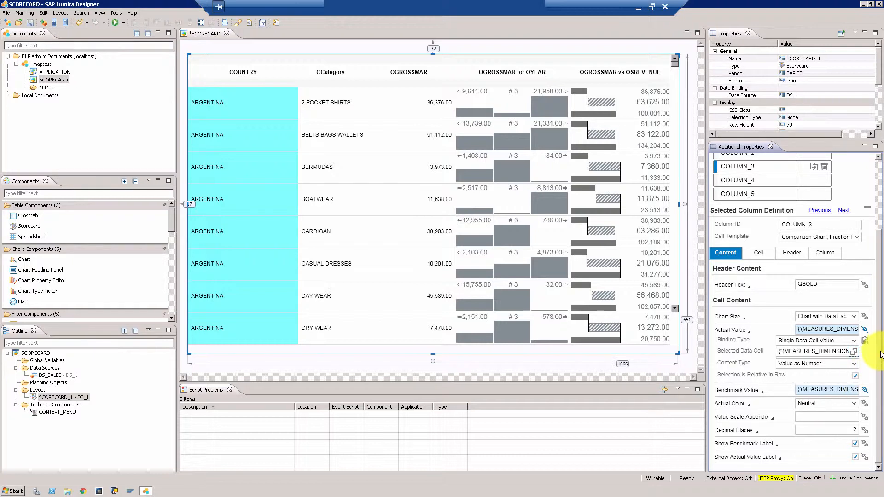
{"action": "left_click", "coordinate": [864, 390]}
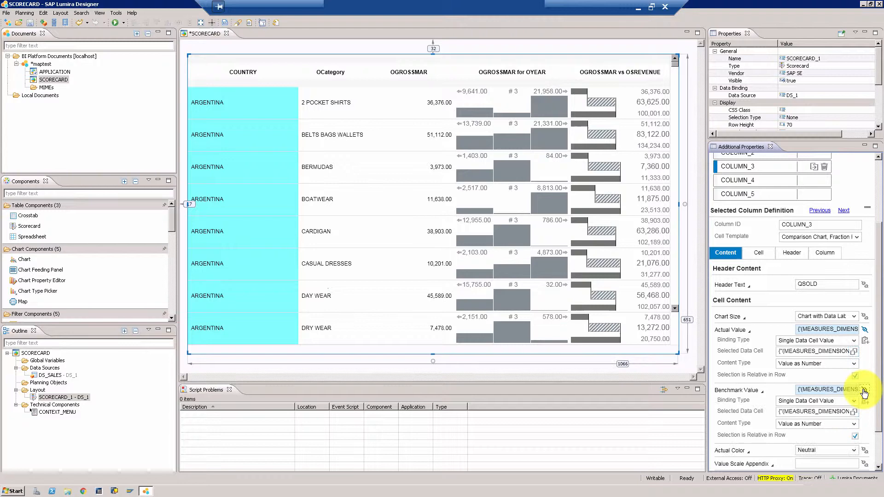
{"action": "left_click", "coordinate": [854, 412]}
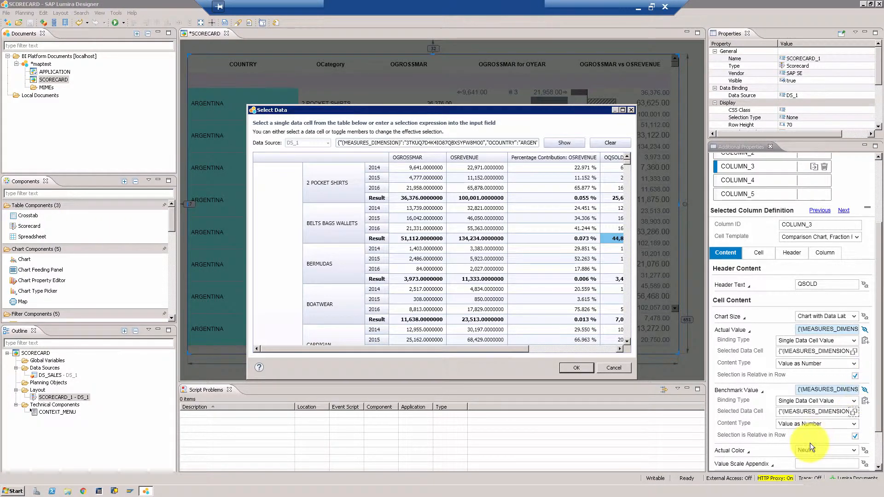
{"action": "left_click", "coordinate": [595, 349]}
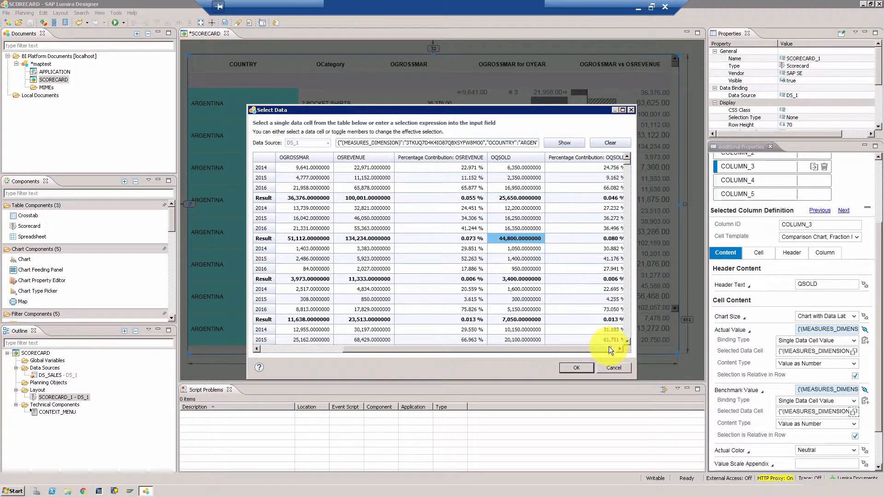
{"action": "left_click", "coordinate": [610, 348]}
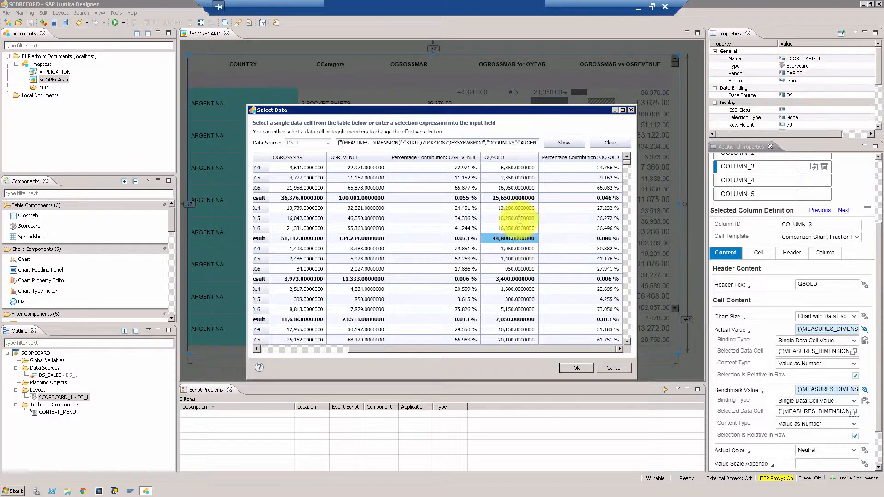
{"action": "left_click", "coordinate": [513, 198]}
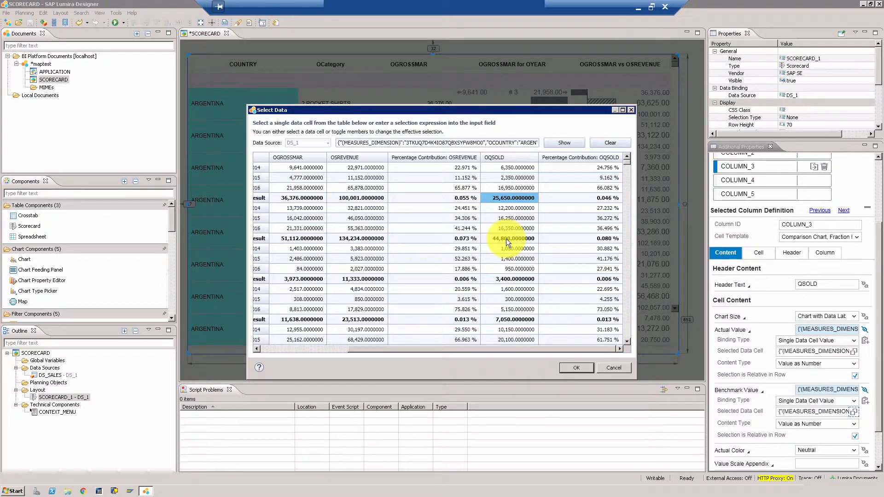
{"action": "left_click", "coordinate": [575, 368]}
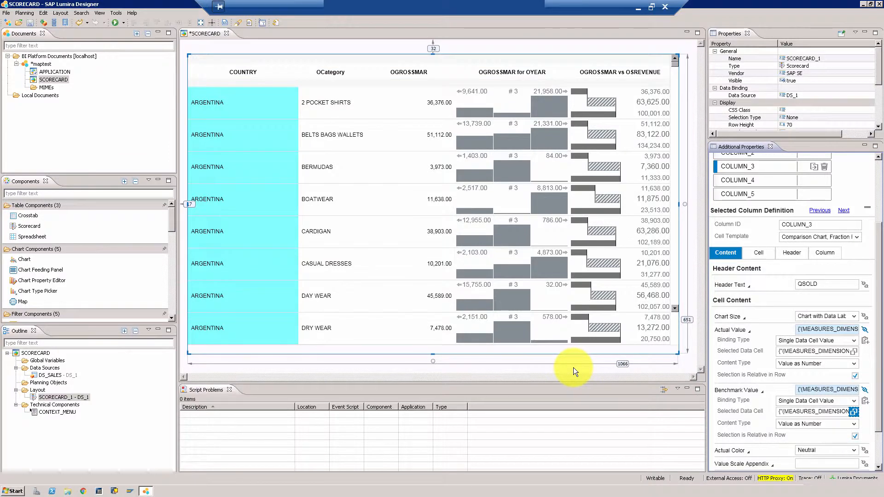
Save the application, run it locally in the browser to preview the scorecard, and close the preview
{"action": "left_click", "coordinate": [30, 25]}
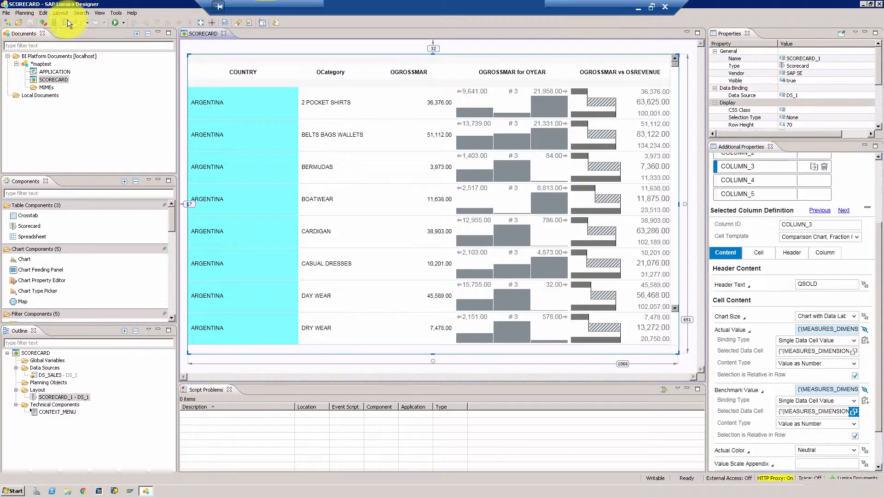
{"action": "left_click", "coordinate": [113, 25]}
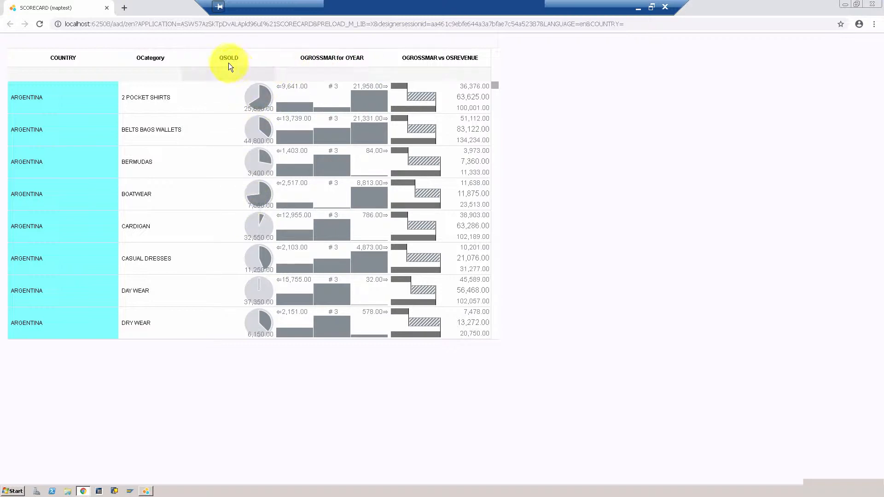
{"action": "left_click", "coordinate": [876, 5]}
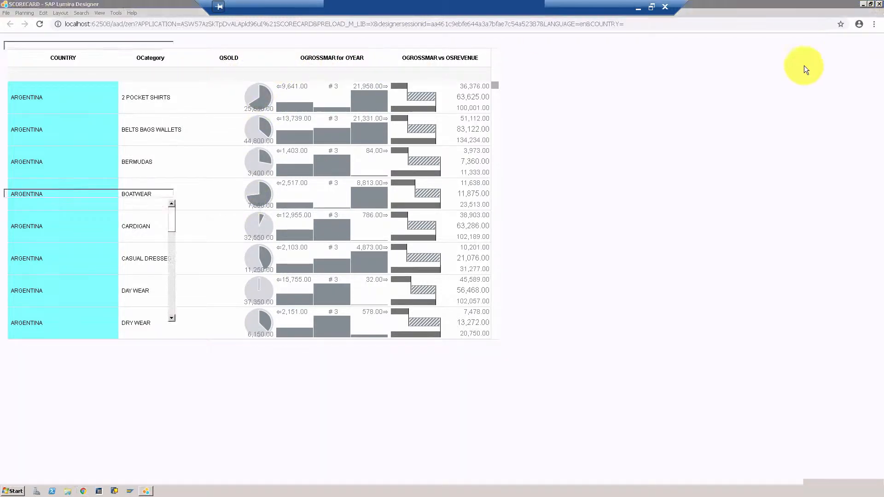
Change COLUMN_3's header text to QSOLD LAST VS ALL
{"action": "left_click", "coordinate": [833, 284]}
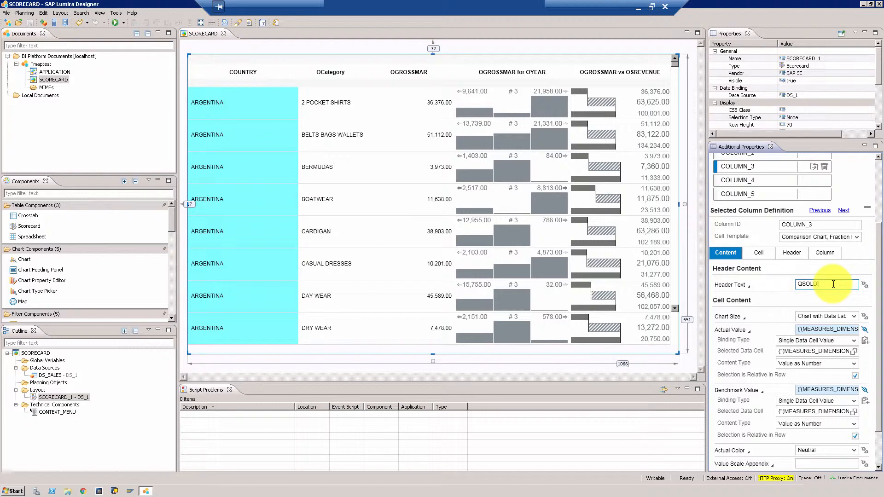
{"action": "type", "text": "LAST VS ALL"}
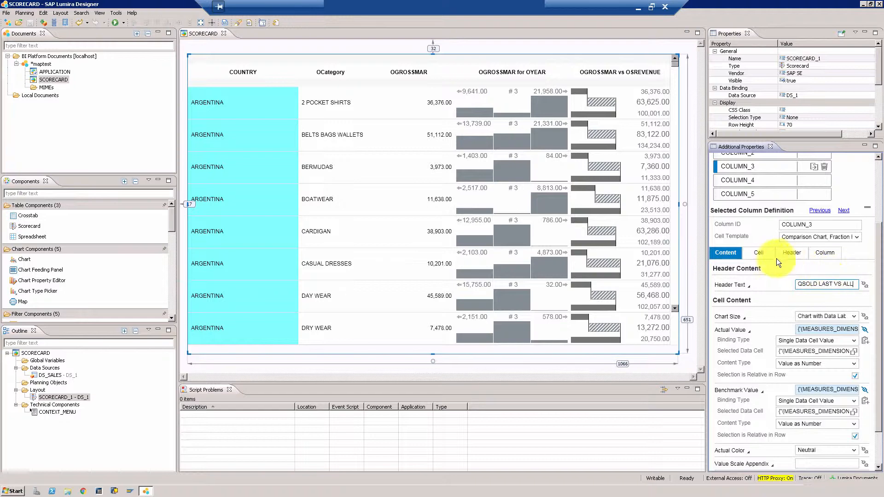
Preview the application in the browser, then save it and run it again to check the new header
{"action": "left_click", "coordinate": [118, 26]}
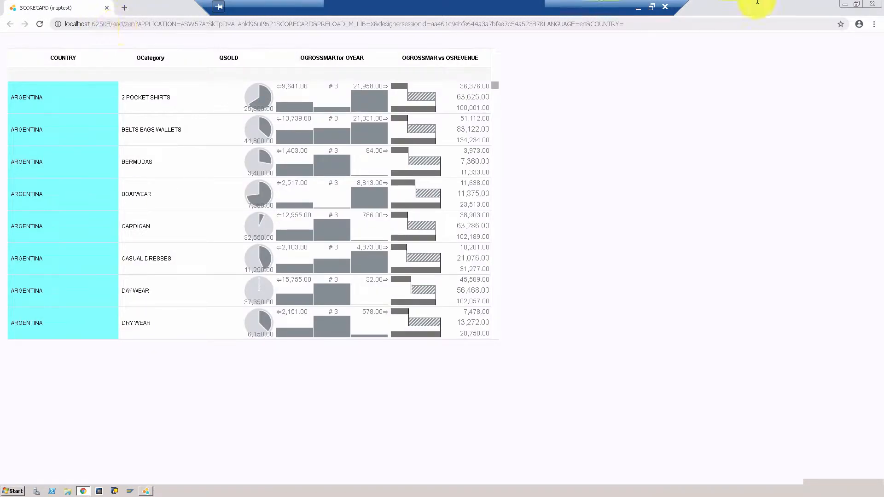
{"action": "left_click", "coordinate": [870, 5]}
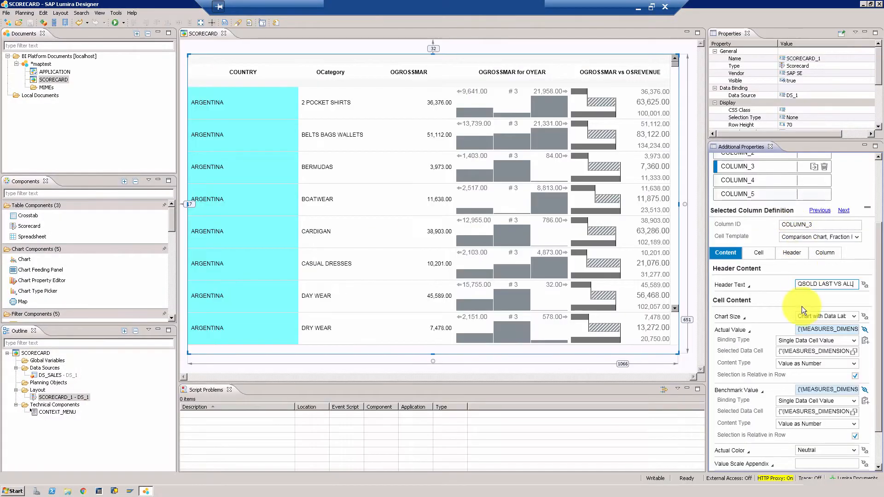
{"action": "left_click", "coordinate": [822, 294]}
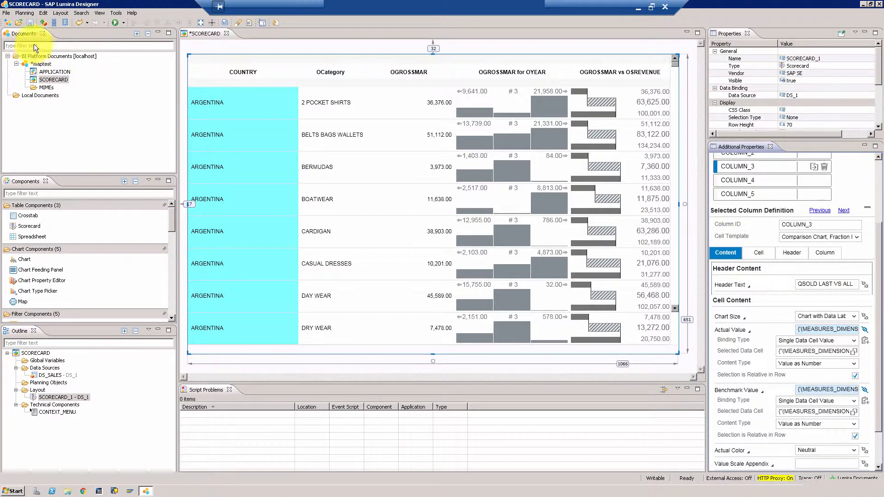
{"action": "left_click", "coordinate": [30, 24]}
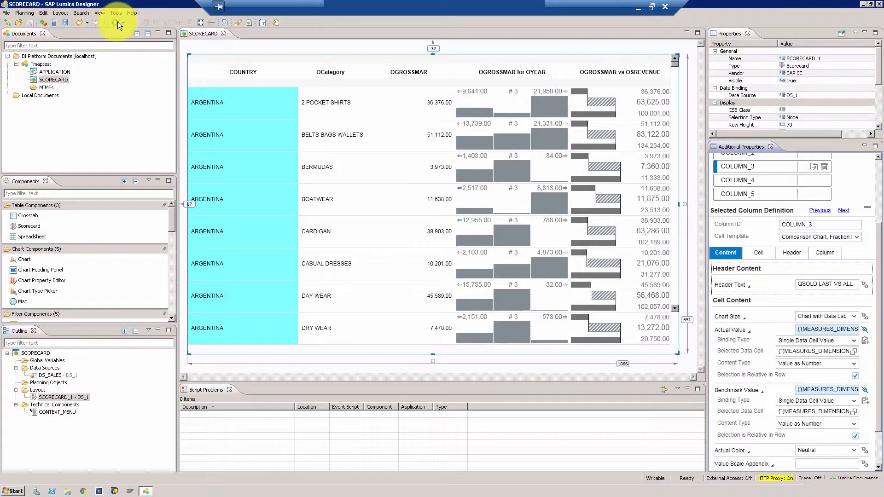
{"action": "left_click", "coordinate": [120, 21]}
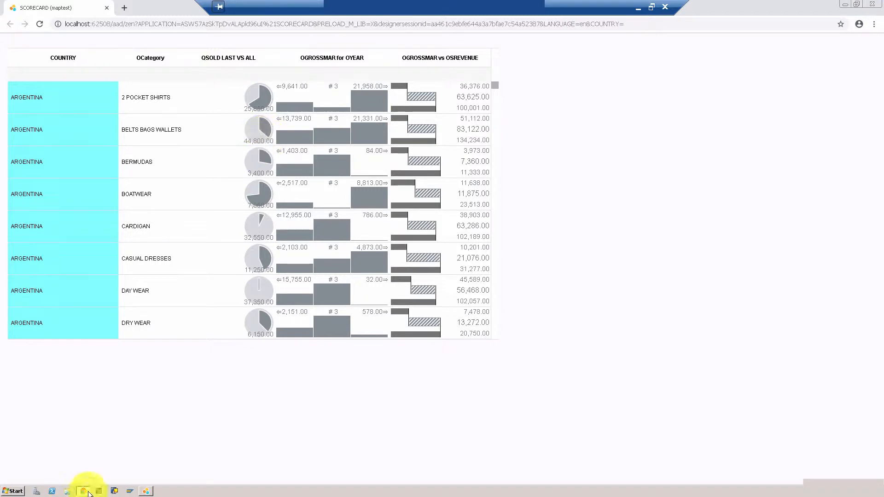
Return to the designer, open the initial view of the DS_SALES data source, and inspect the percentage contribution columns for OQSOLD before closing it
{"action": "left_click", "coordinate": [147, 491]}
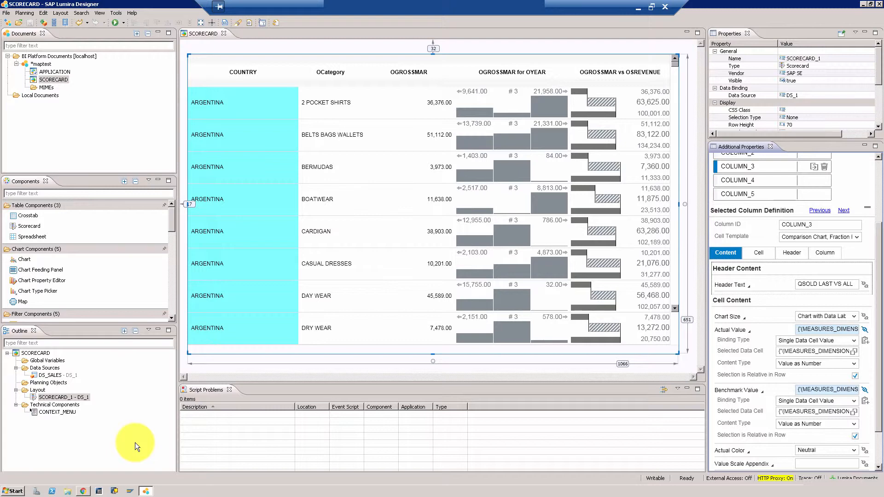
{"action": "right_click", "coordinate": [59, 374]}
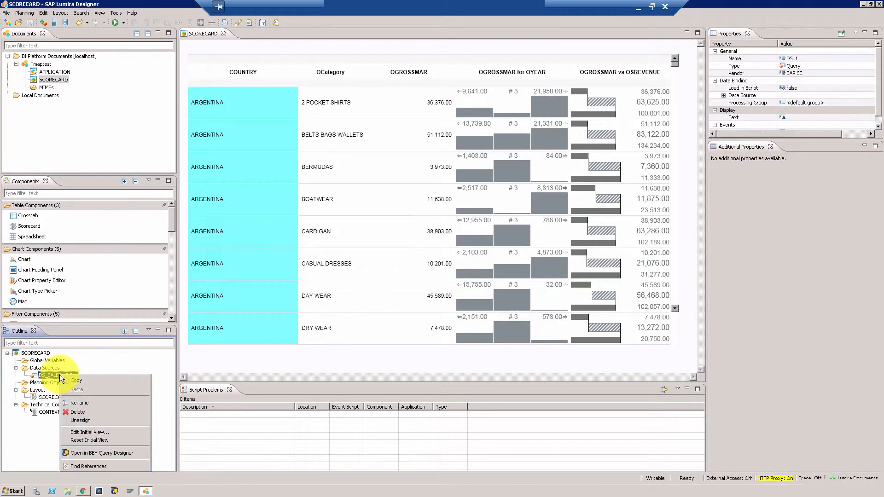
{"action": "left_click", "coordinate": [73, 432]}
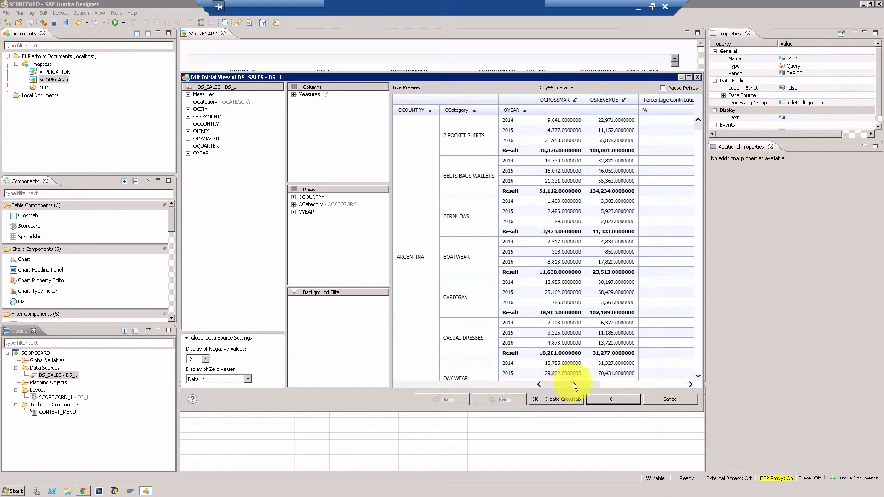
{"action": "left_click_drag", "start_coordinate": [598, 382], "coordinate": [669, 385]}
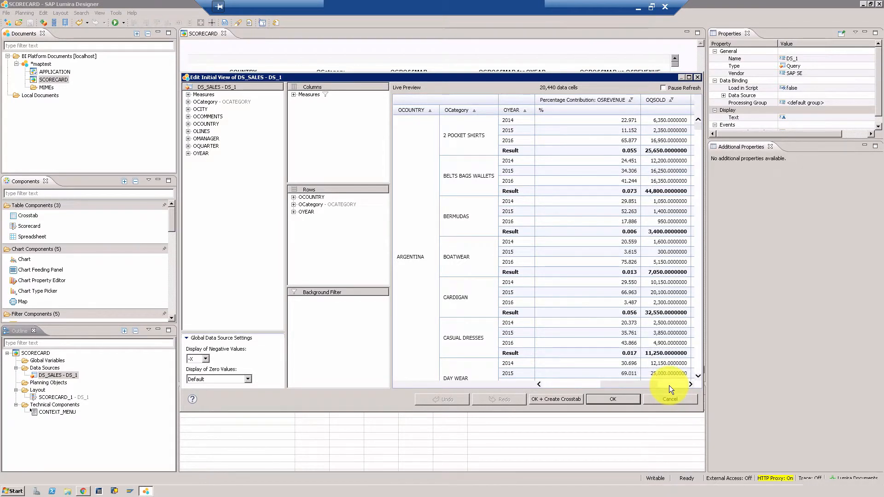
{"action": "left_click", "coordinate": [670, 385]}
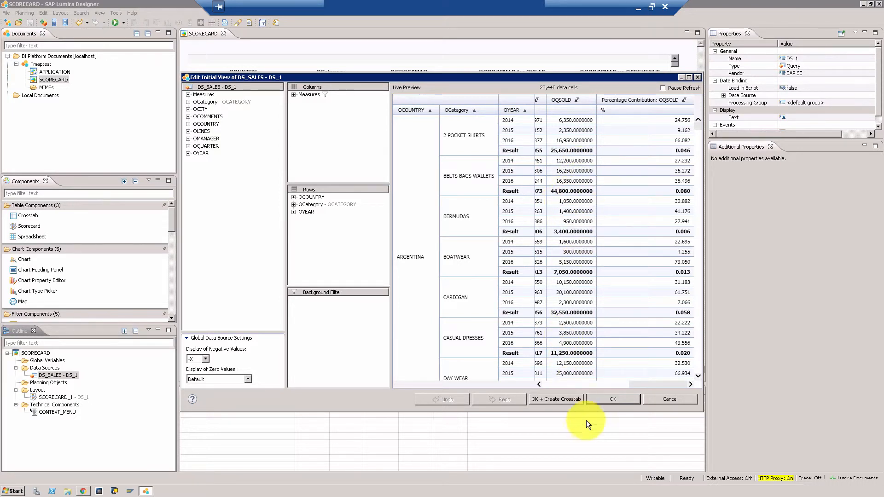
{"action": "left_click", "coordinate": [648, 399]}
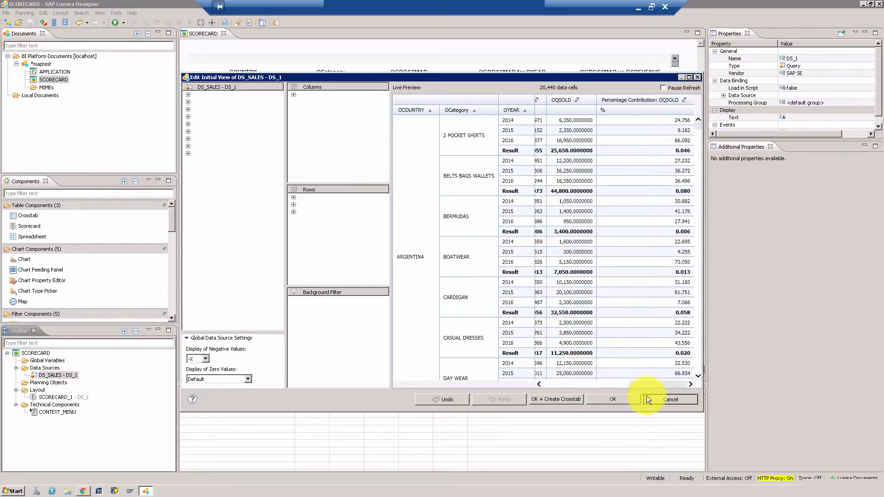